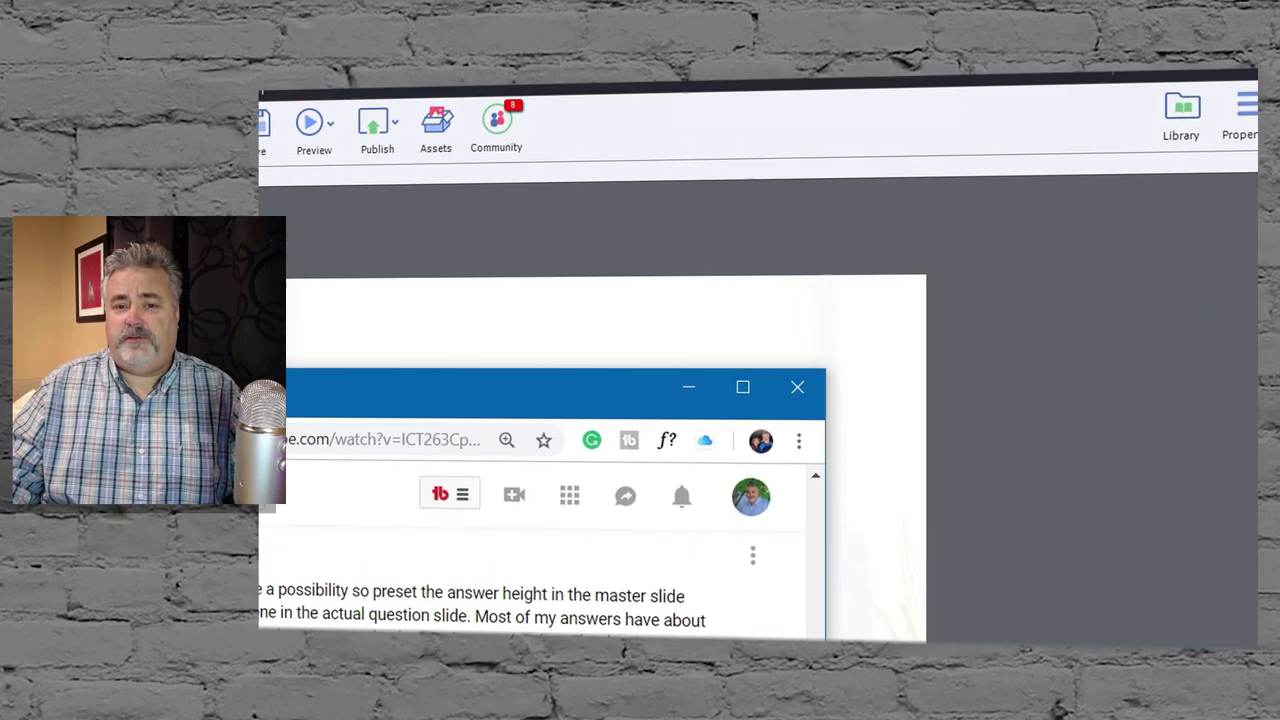
# Switch Captivate to master slide view and open the 11 MCQ, T/F, FIB quiz master slide.
pyautogui.click(1165, 237)
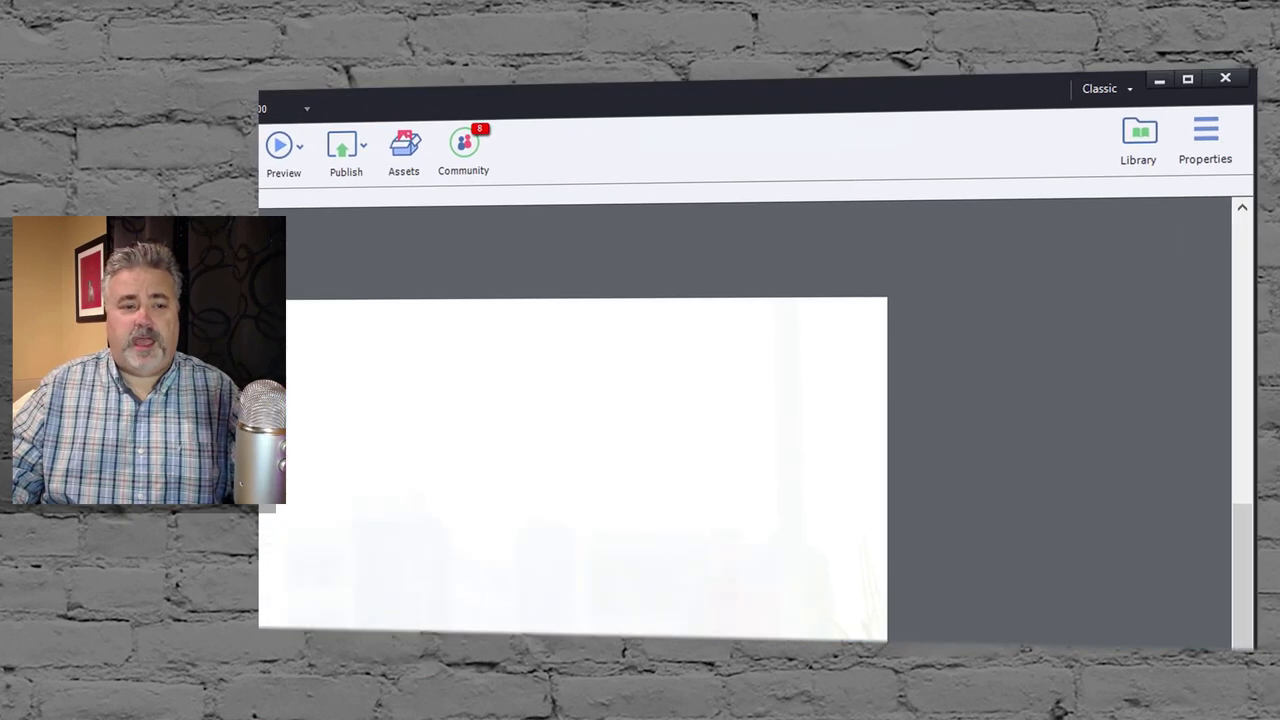
pyautogui.click(1205, 140)
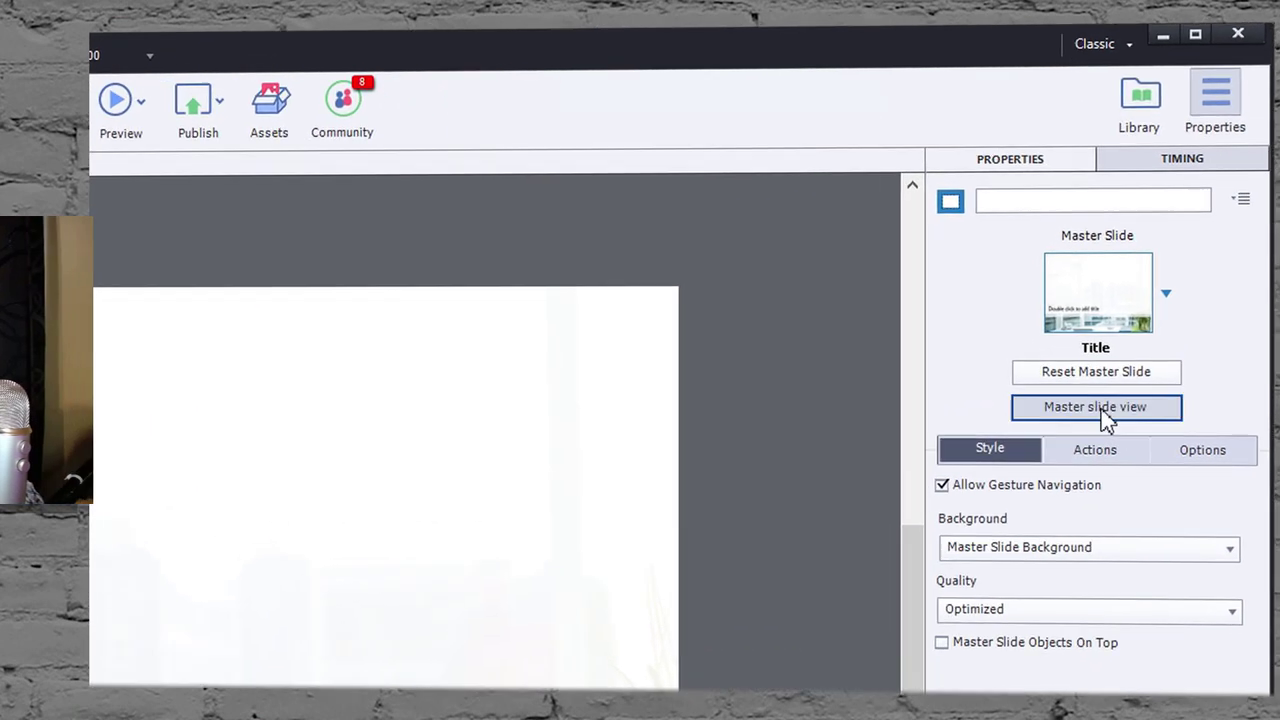
pyautogui.click(1108, 404)
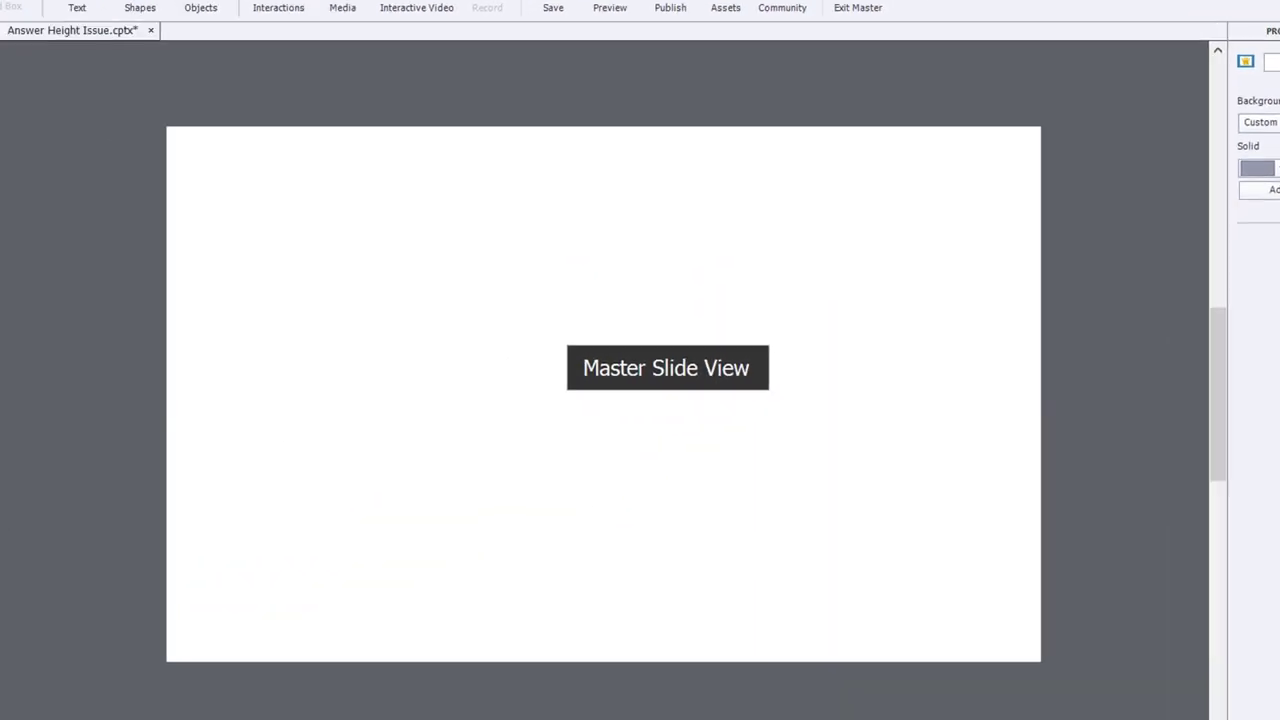
pyautogui.moveTo(132, 314); pyautogui.dragTo(114, 544)
pyautogui.click(63, 427)
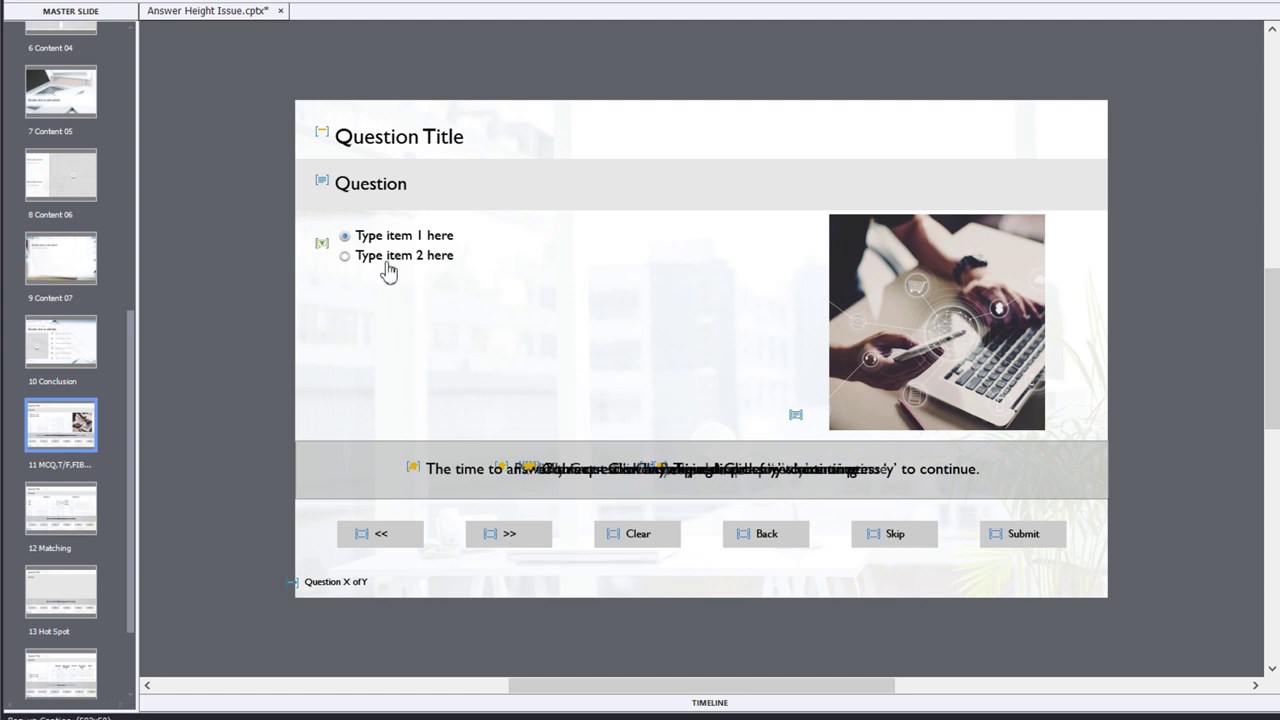
# Select the answer items placeholder on the MCQ master slide and inspect its 18 pt Character settings.
pyautogui.click(437, 248)
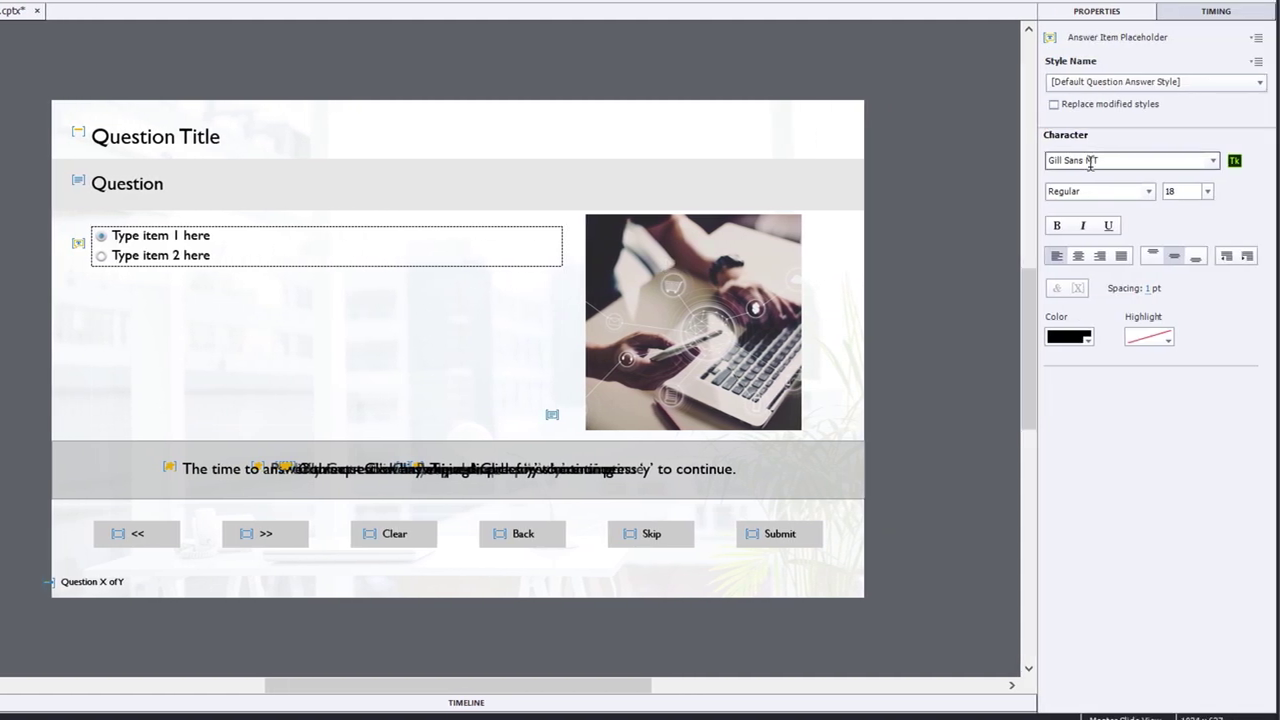
pyautogui.click(1184, 192)
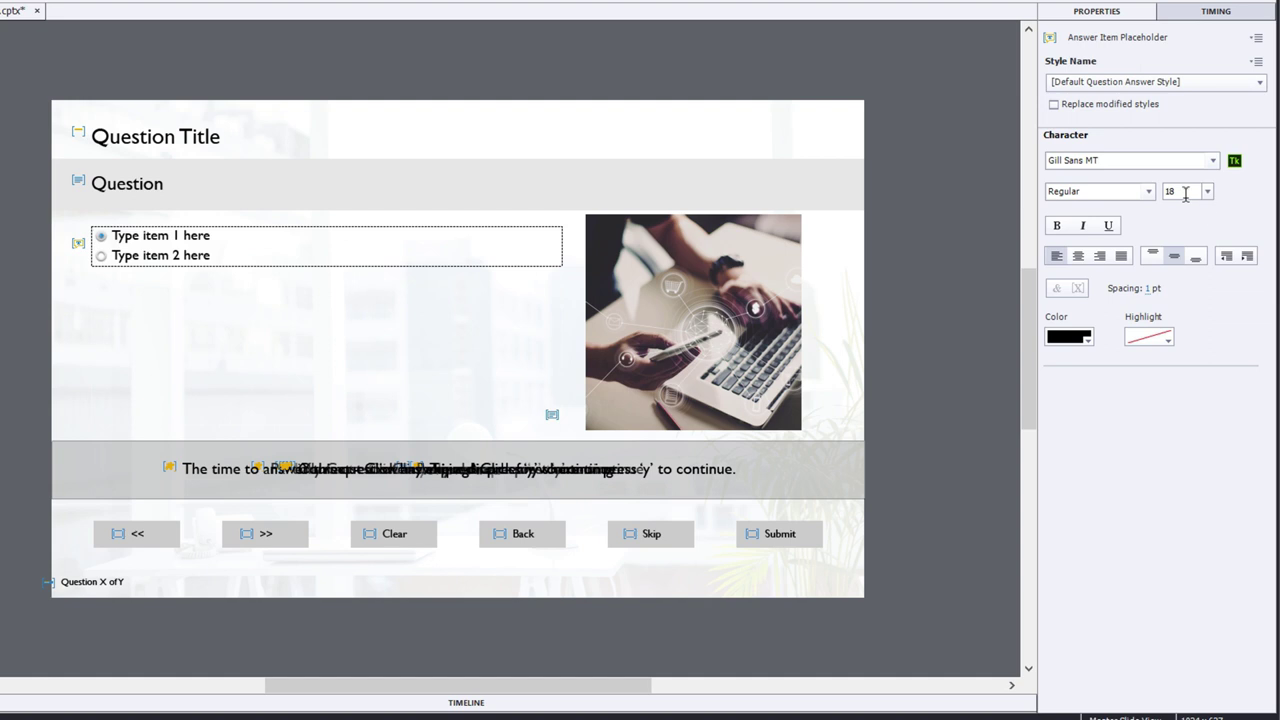
# Change the answer placeholder's font size from 18 to 60 pt.
pyautogui.click(1186, 193)
pyautogui.moveTo(1194, 191); pyautogui.dragTo(1156, 191)
pyautogui.press('Return')
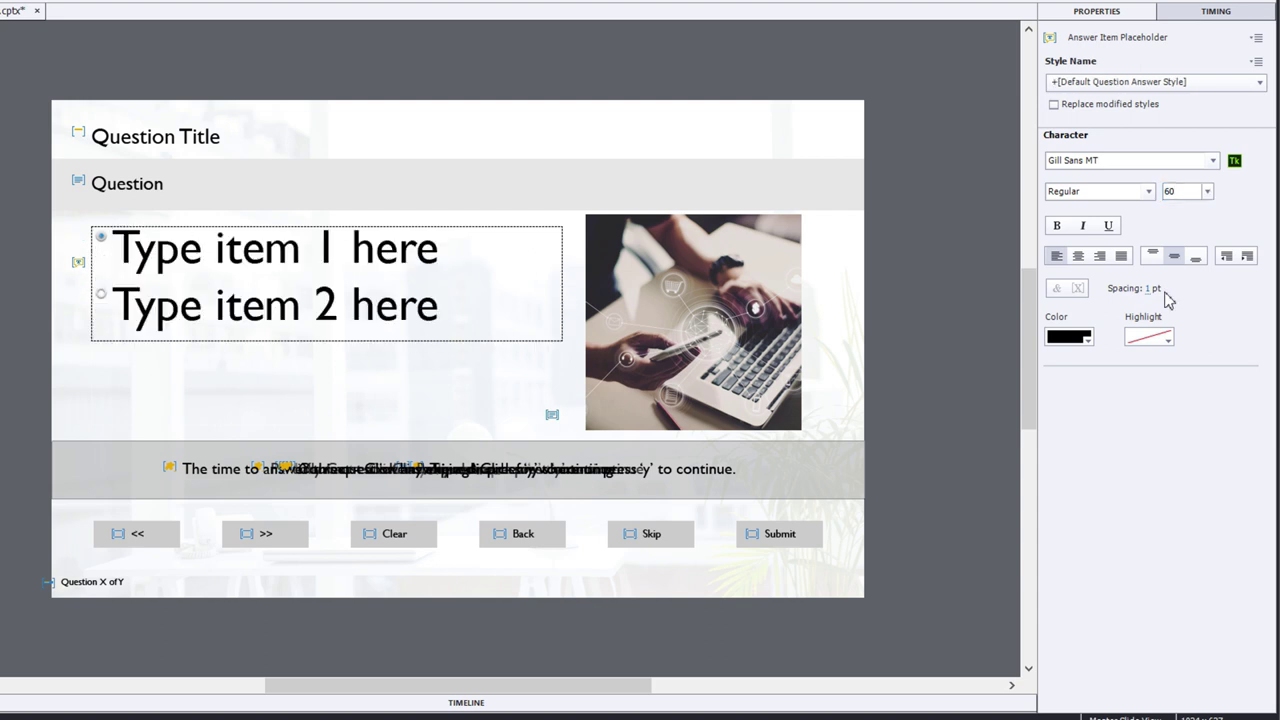
# Save the 60 pt size into the existing default answer style and check the Matching and Likert master slides.
pyautogui.click(1256, 62)
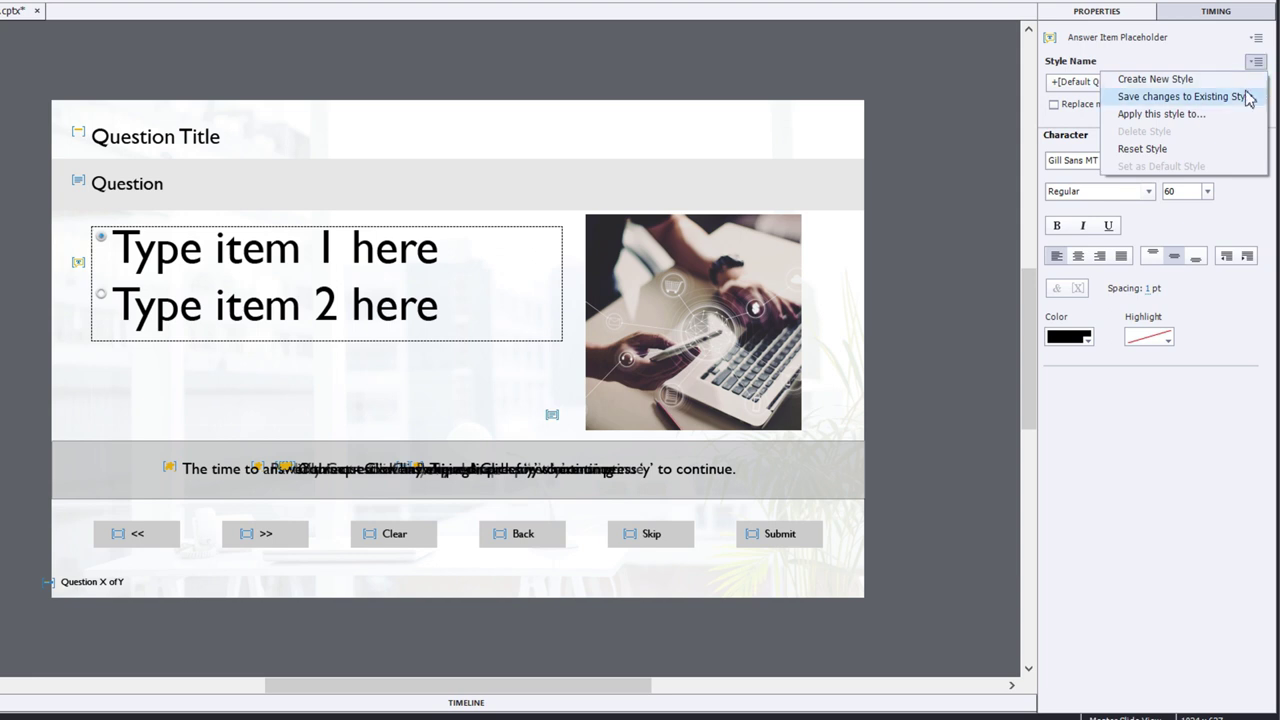
pyautogui.click(1247, 97)
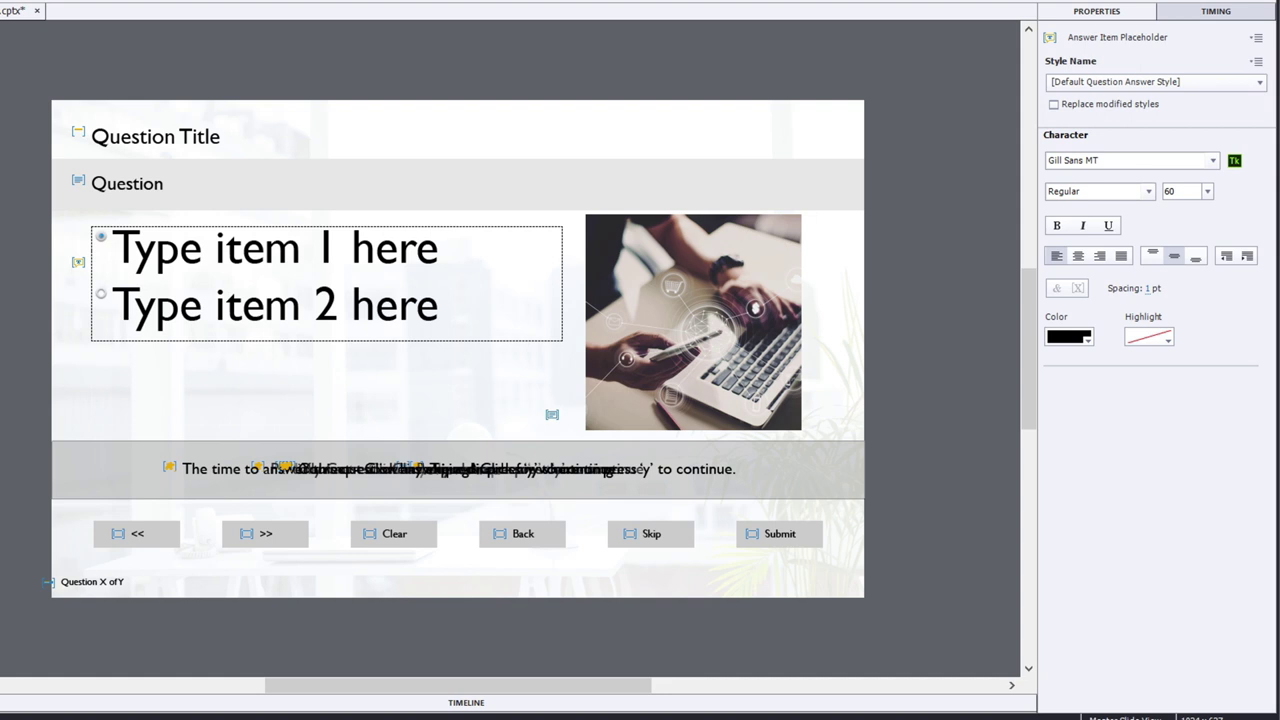
pyautogui.press('Down')
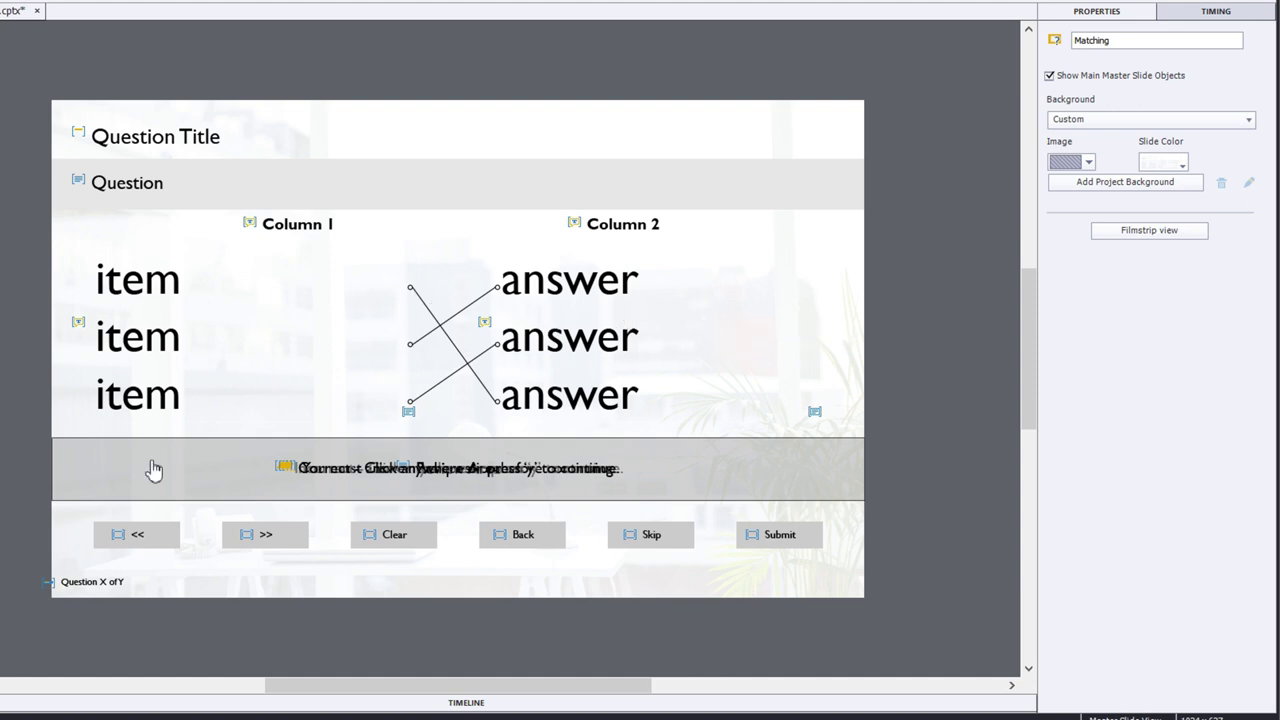
pyautogui.press('Down')
pyautogui.press('Down')
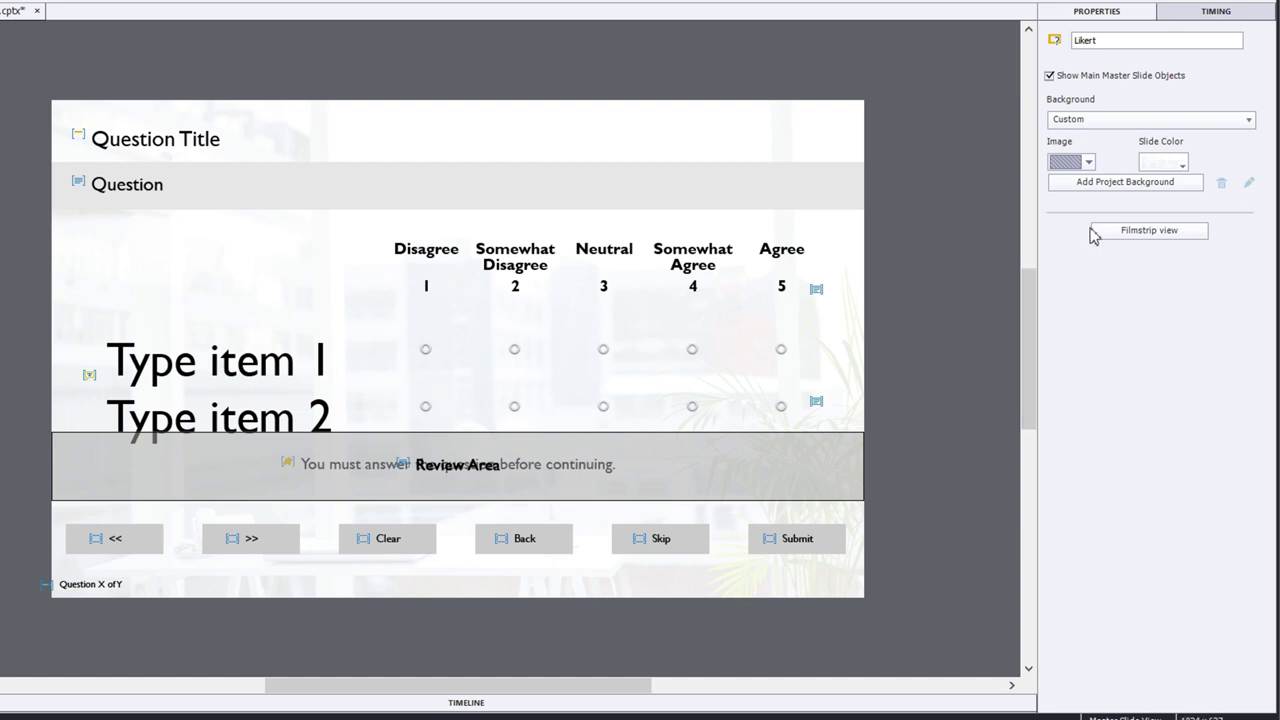
# Return to filmstrip view and choose Quiz > Import GIFT Format File.
pyautogui.click(1138, 236)
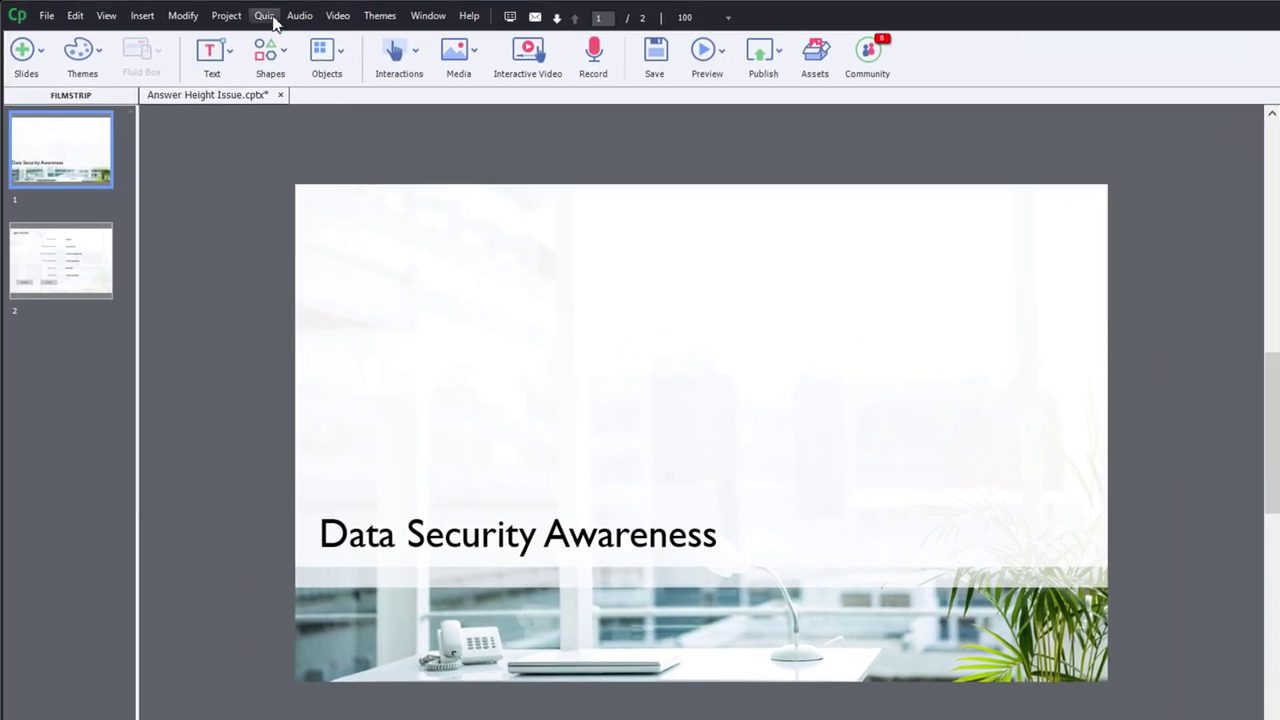
pyautogui.click(265, 16)
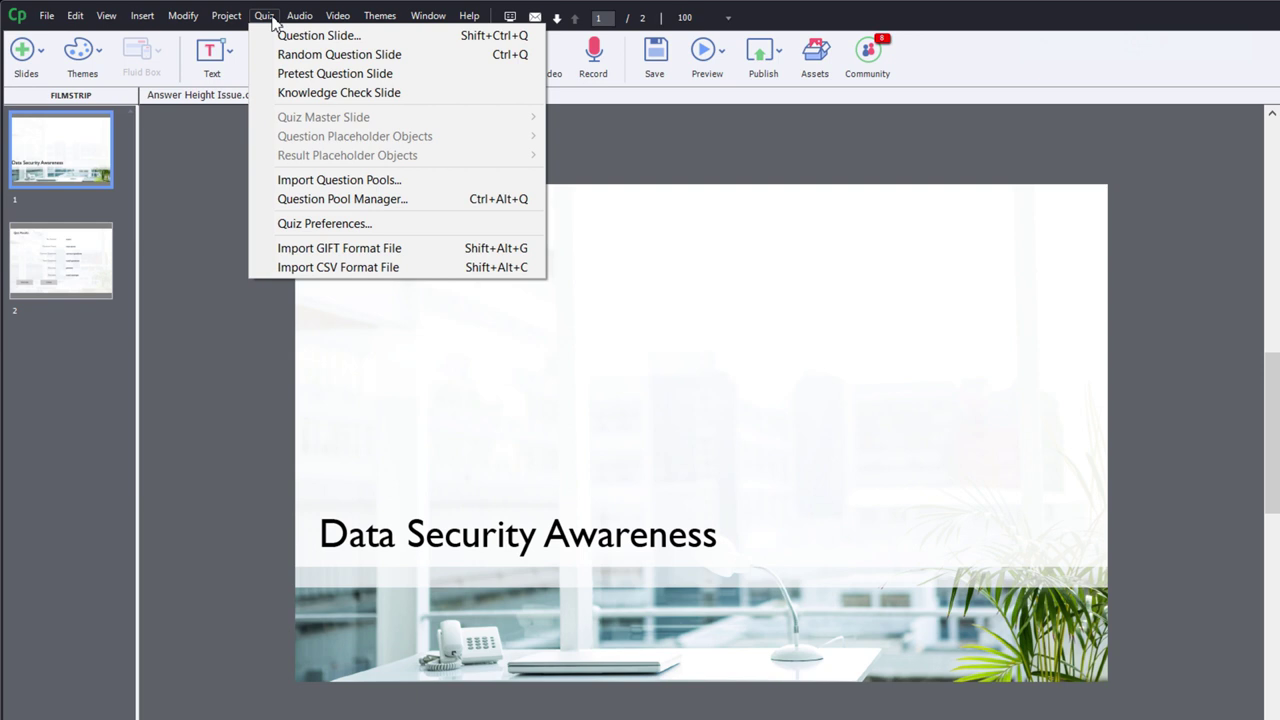
pyautogui.click(310, 250)
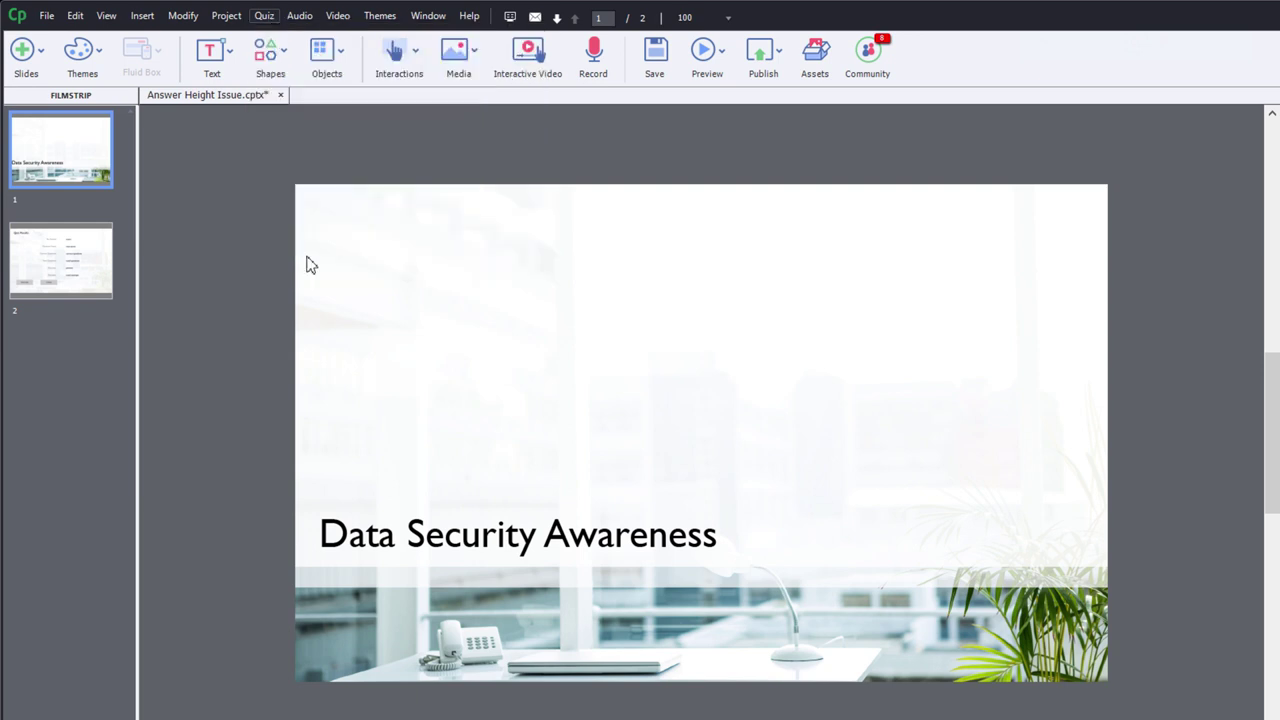
# Import questions.txt from the Desktop as three quiz slides.
pyautogui.click(410, 203)
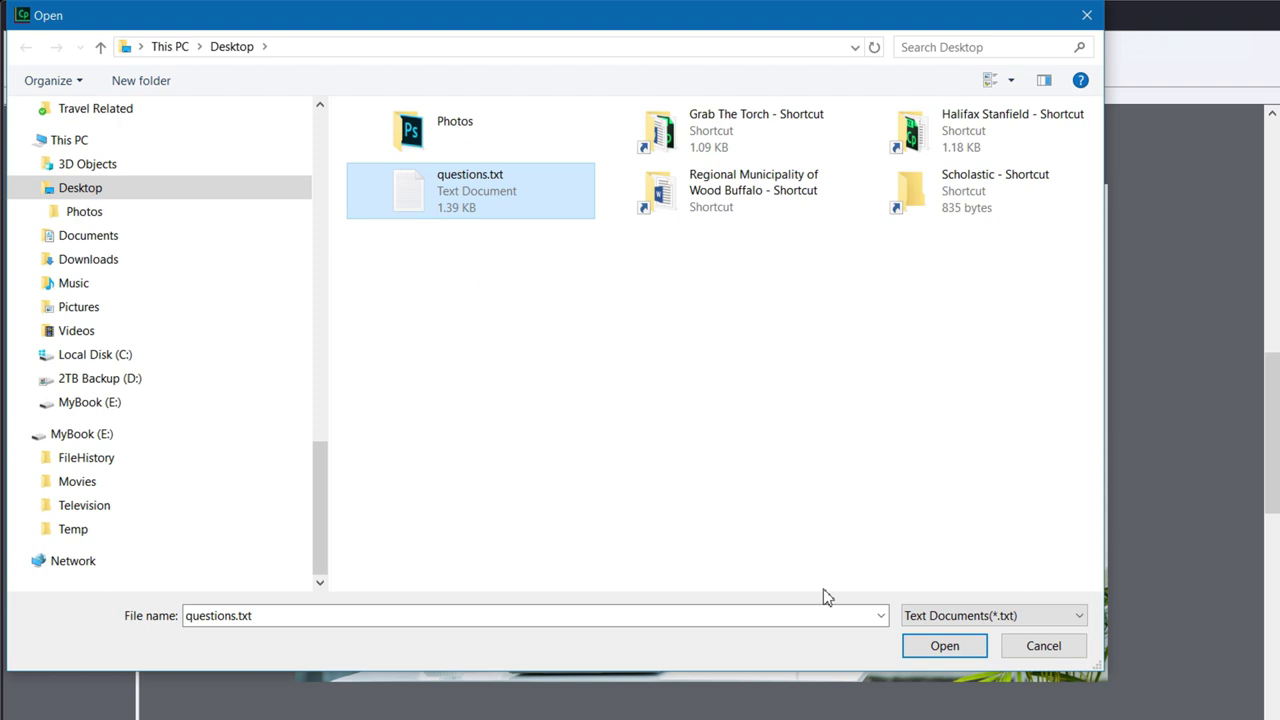
pyautogui.click(946, 646)
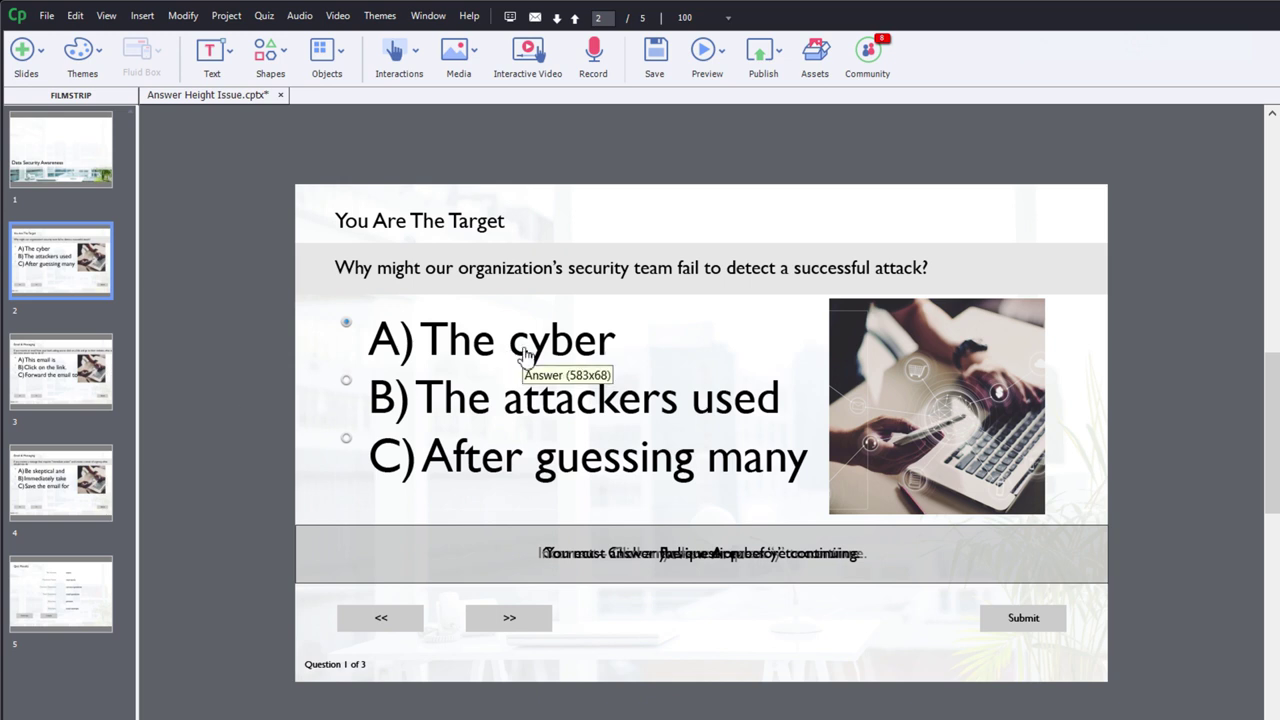
# Make answer A of the first question 18 pt and top-aligned so it wraps onto two lines.
pyautogui.click(558, 402)
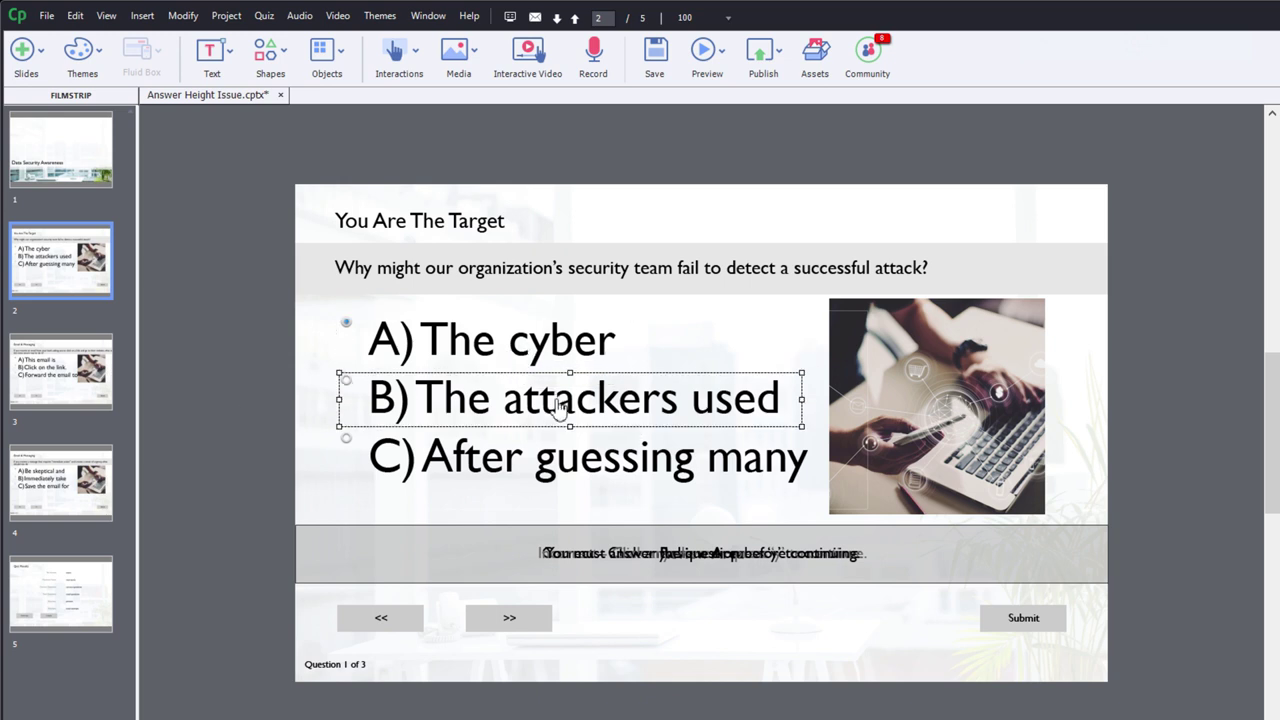
pyautogui.click(555, 471)
pyautogui.click(541, 400)
pyautogui.click(540, 349)
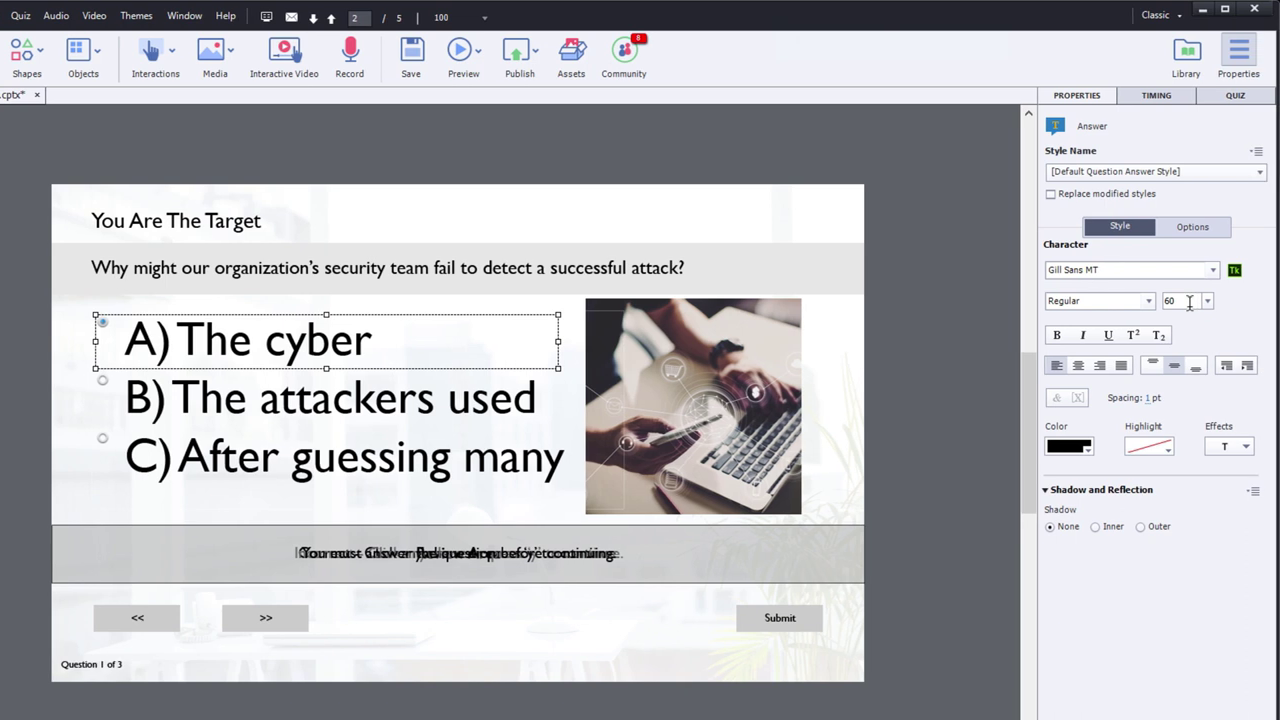
pyautogui.click(1191, 301)
pyautogui.press('BackSpace')
pyautogui.press('BackSpace')
pyautogui.write('50')
pyautogui.press('Return')
pyautogui.write('18')
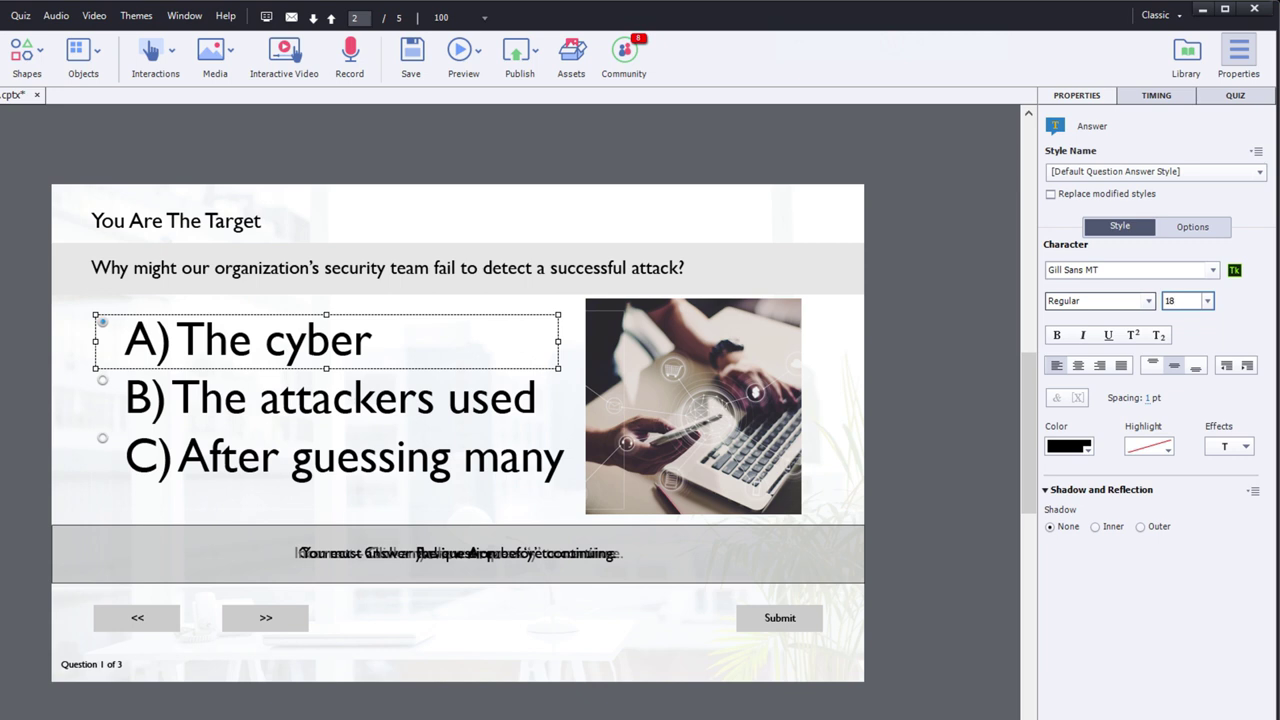
pyautogui.press('Return')
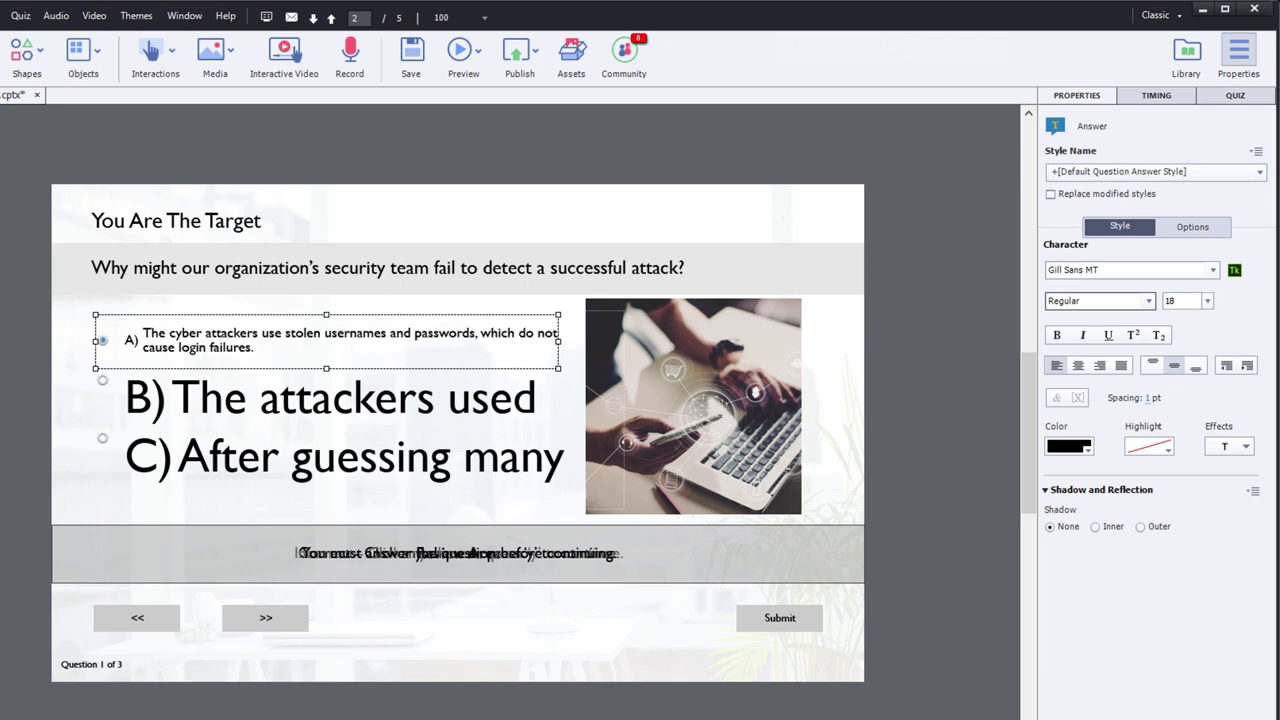
pyautogui.click(1155, 366)
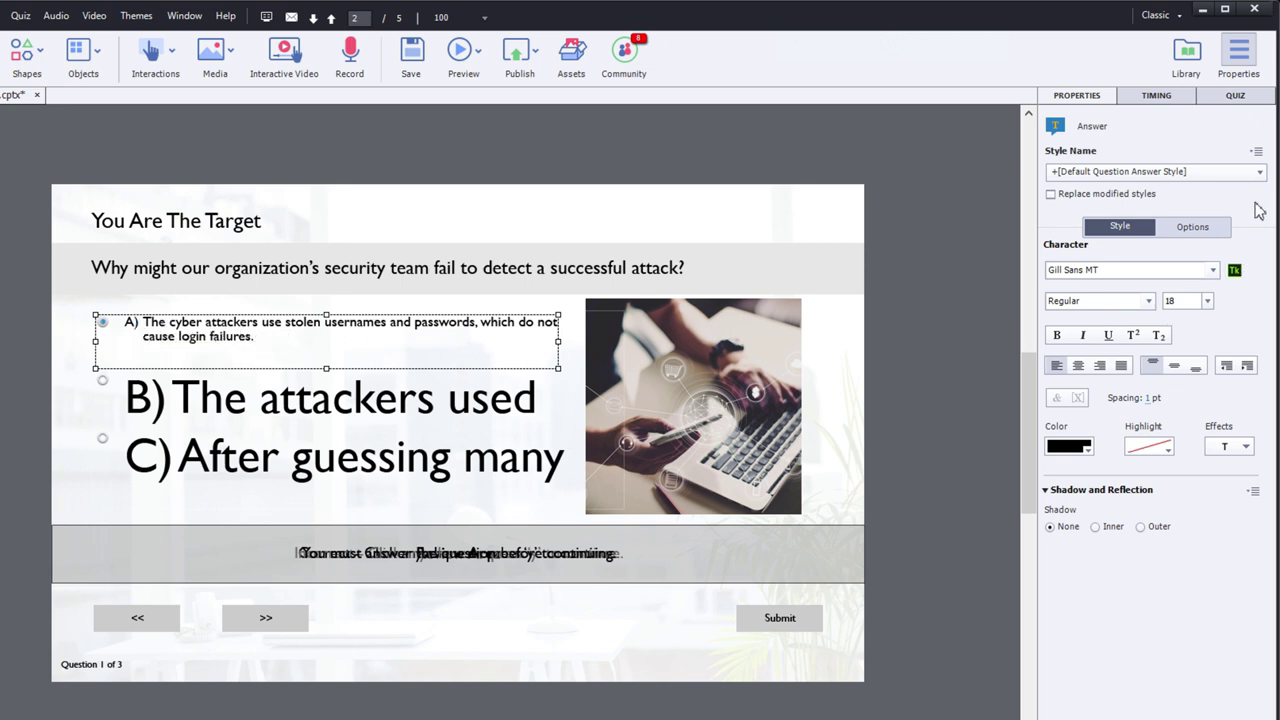
# Save answer A's 18 pt top-aligned formatting into the existing default answer style.
pyautogui.click(1256, 151)
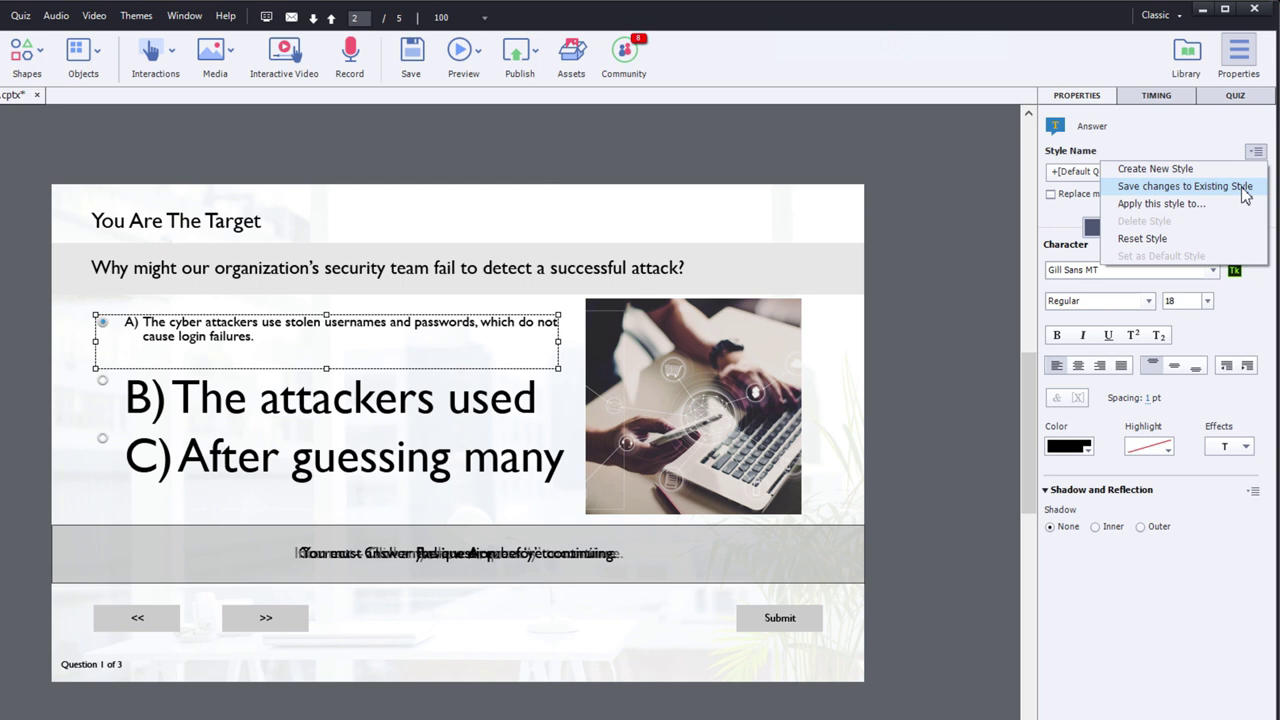
pyautogui.click(1245, 187)
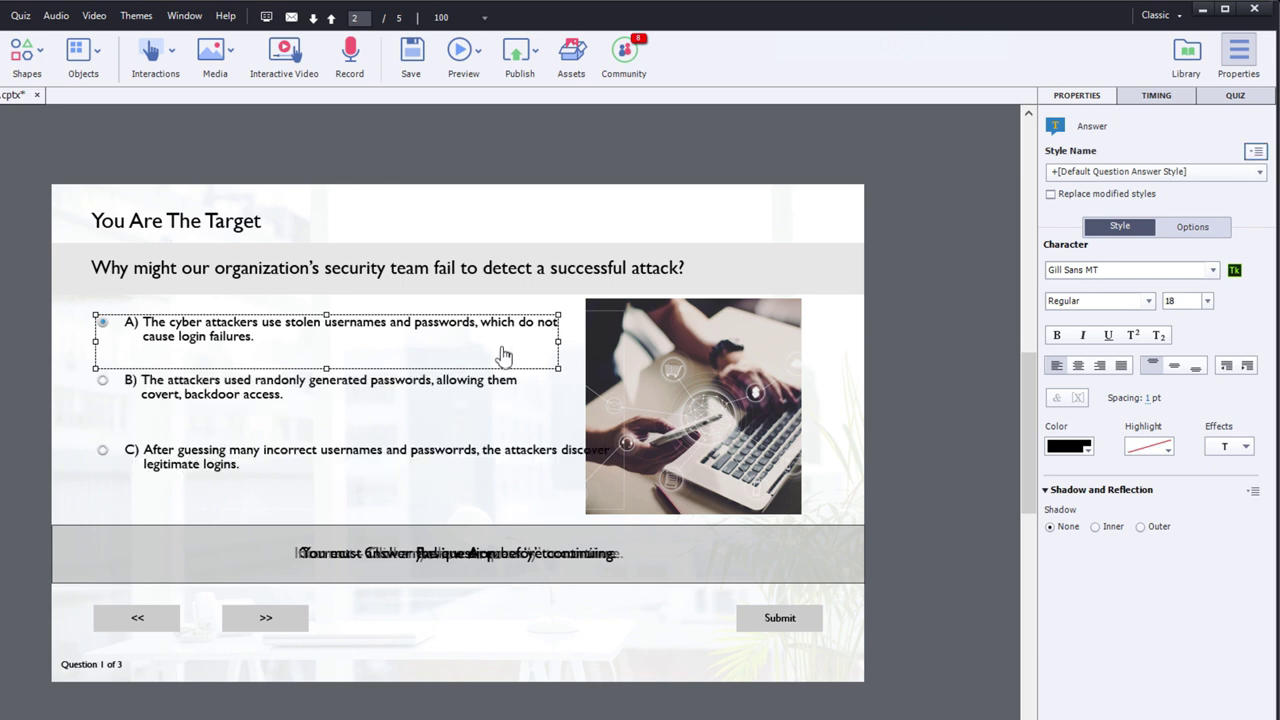
pyautogui.click(487, 463)
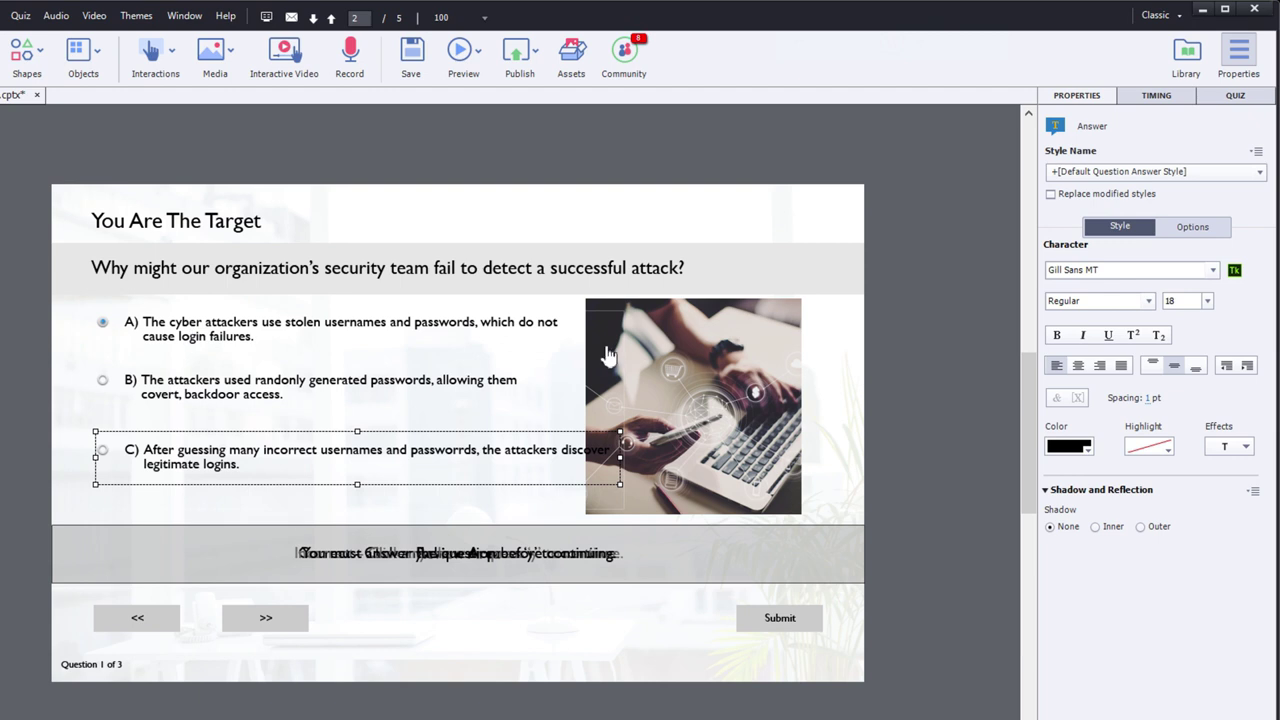
# Page down through the second and third imported questions to check their wrapped 18 pt answers.
pyautogui.press('pagedown')
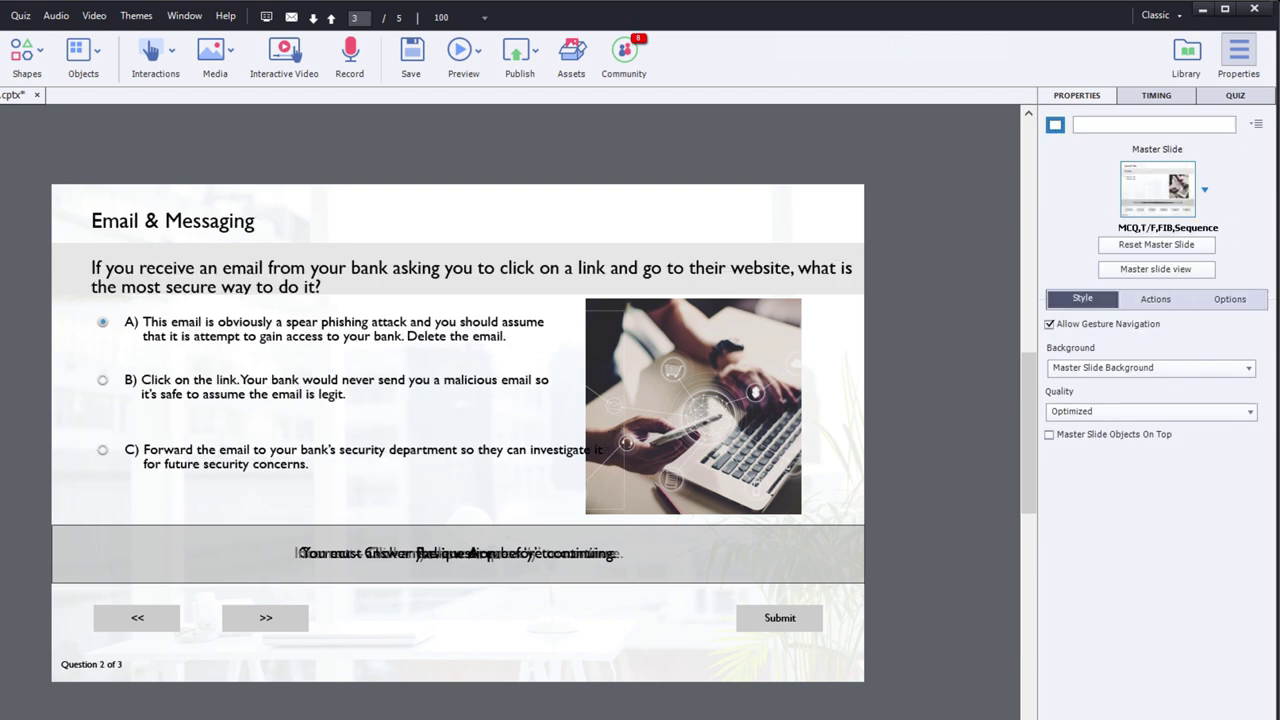
pyautogui.press('pagedown')
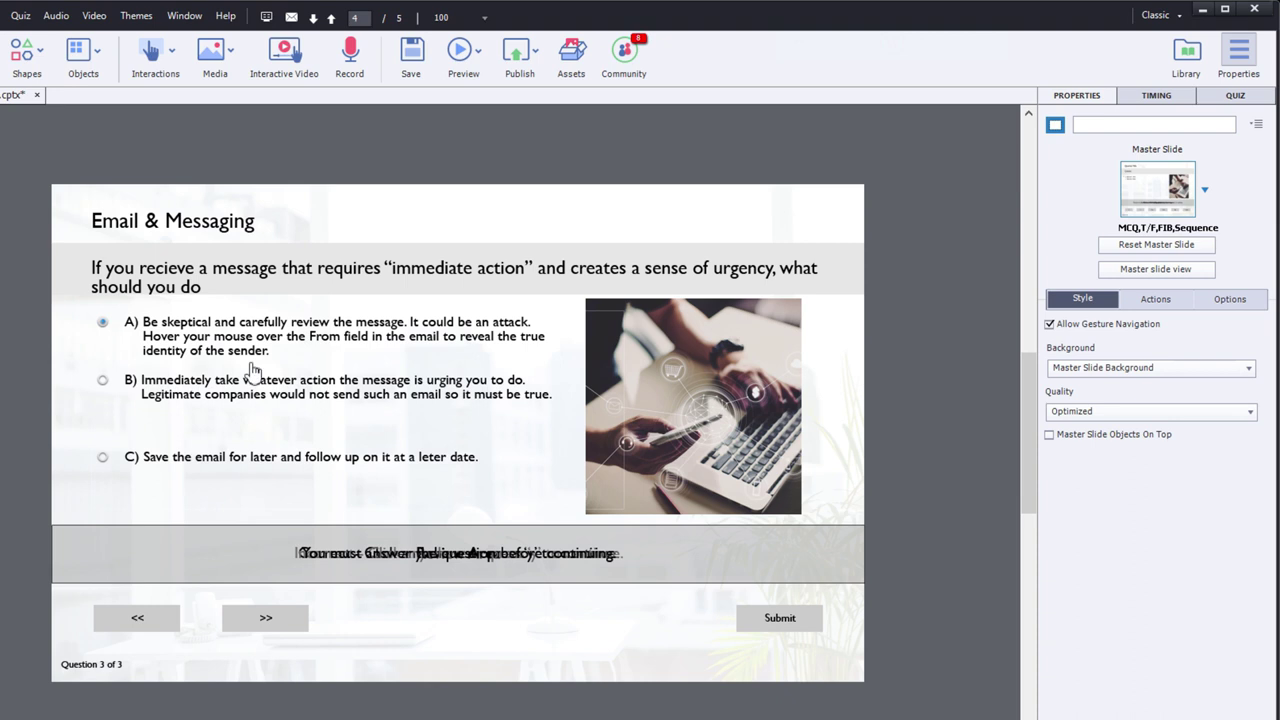